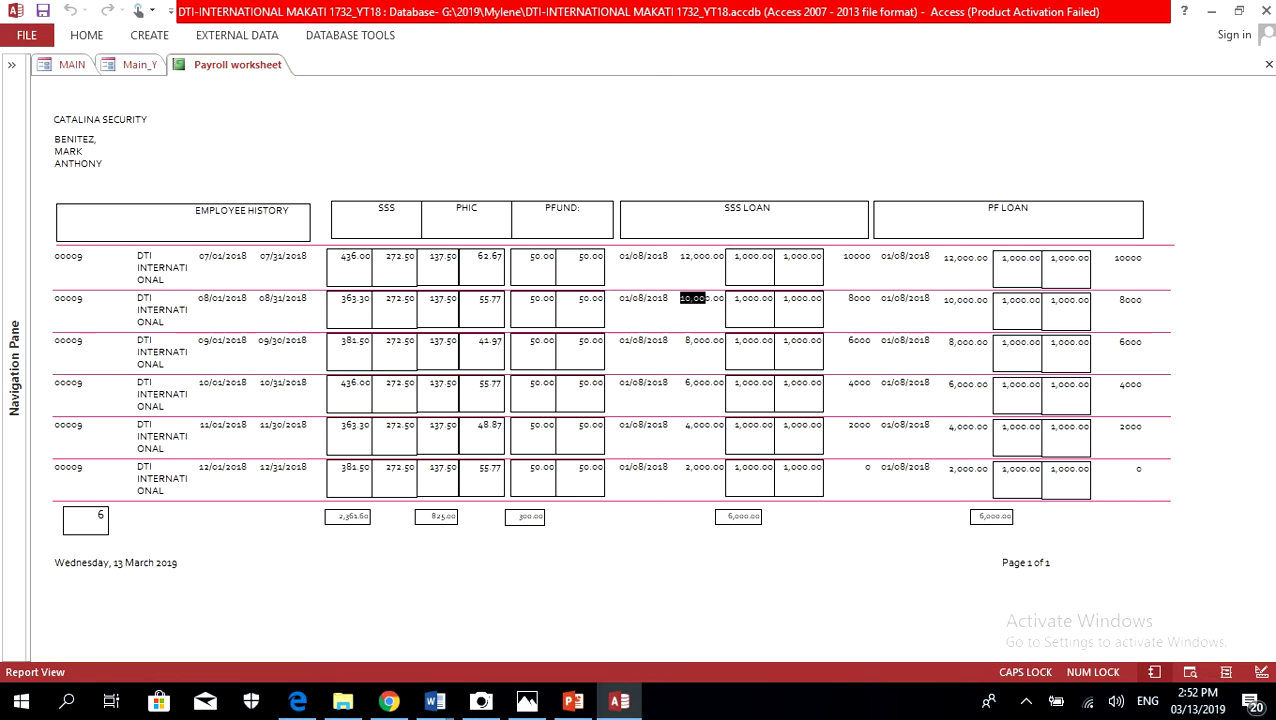
Trace the SSS loan beginning balances month by month from September to December in the payroll worksheet report.
click(704, 340)
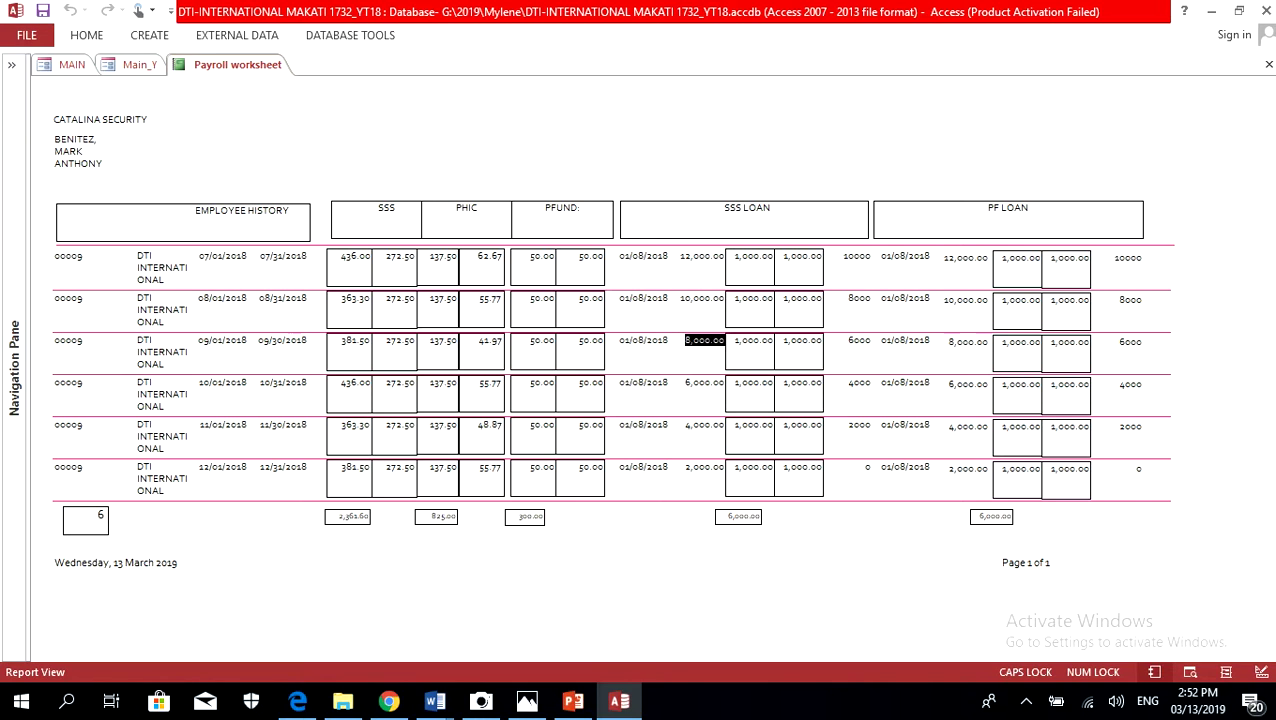
click(704, 382)
click(704, 425)
click(704, 425)
drag(685, 467, 724, 467)
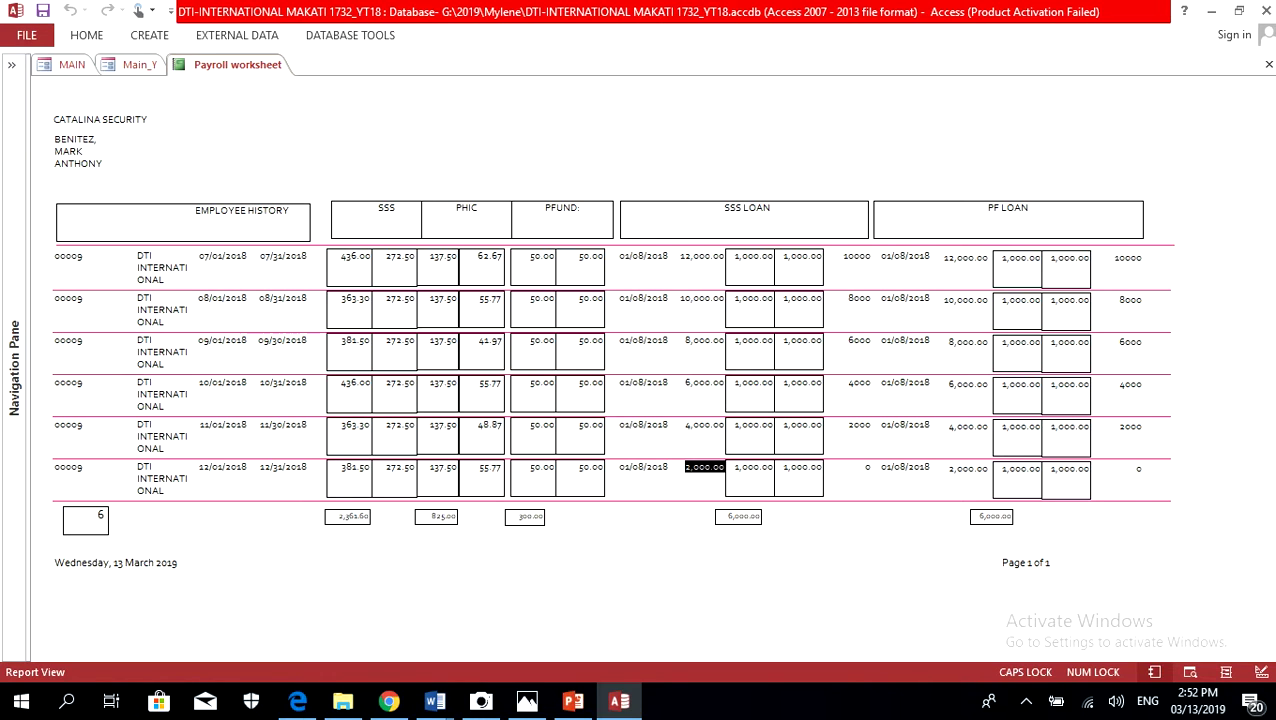
Check the August SSS loan deductions, then follow the monthly beginning balances from August through to the December ending balance.
drag(734, 298, 822, 298)
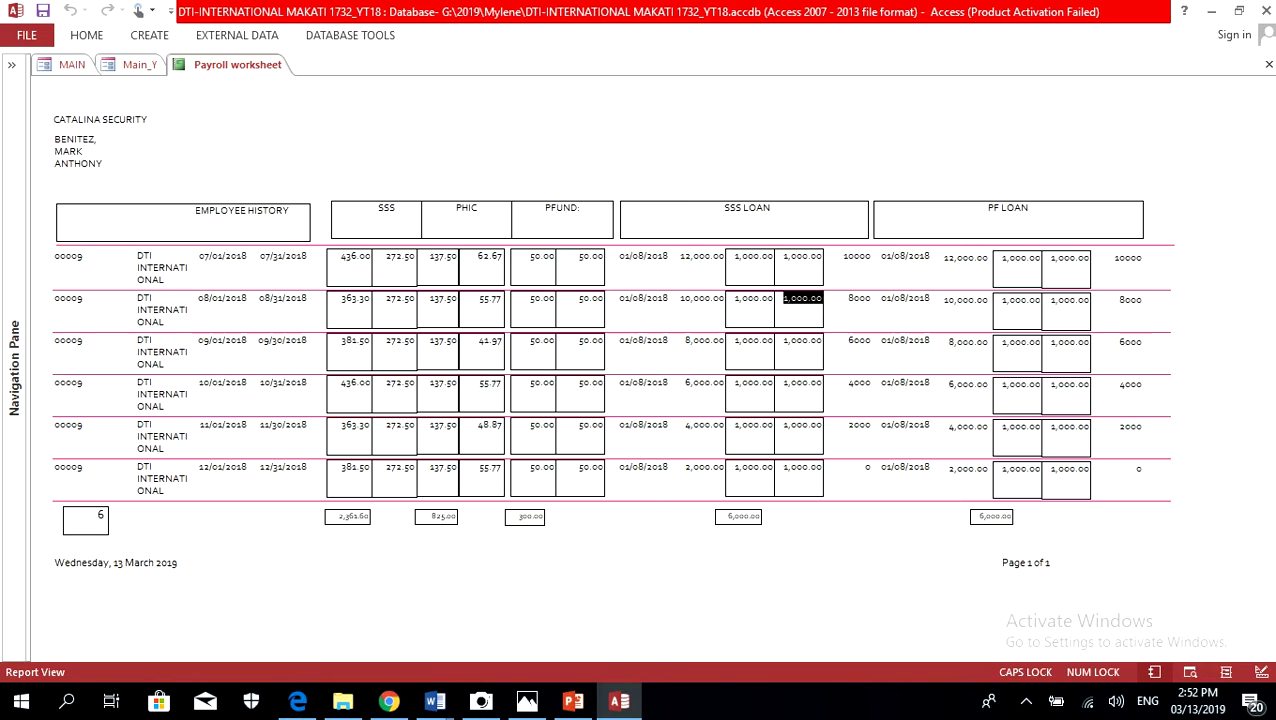
drag(681, 298, 724, 298)
drag(686, 340, 724, 340)
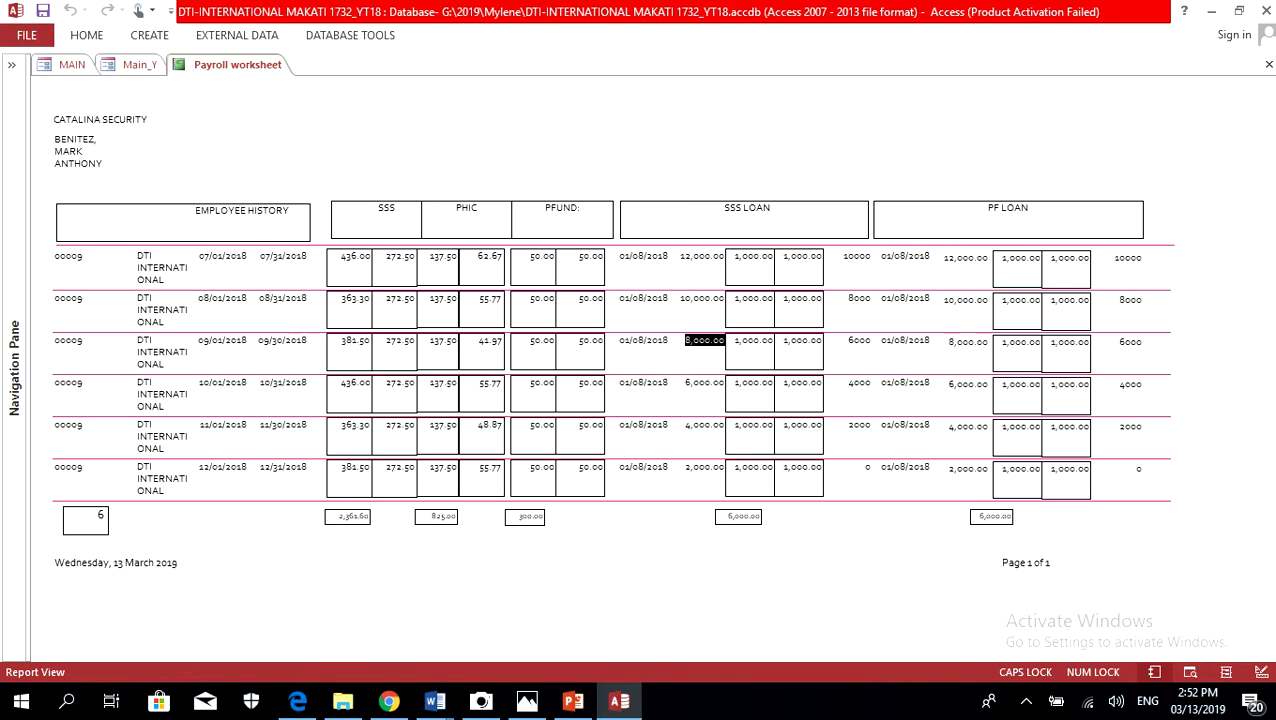
drag(684, 382, 724, 382)
drag(684, 424, 724, 424)
drag(685, 467, 724, 467)
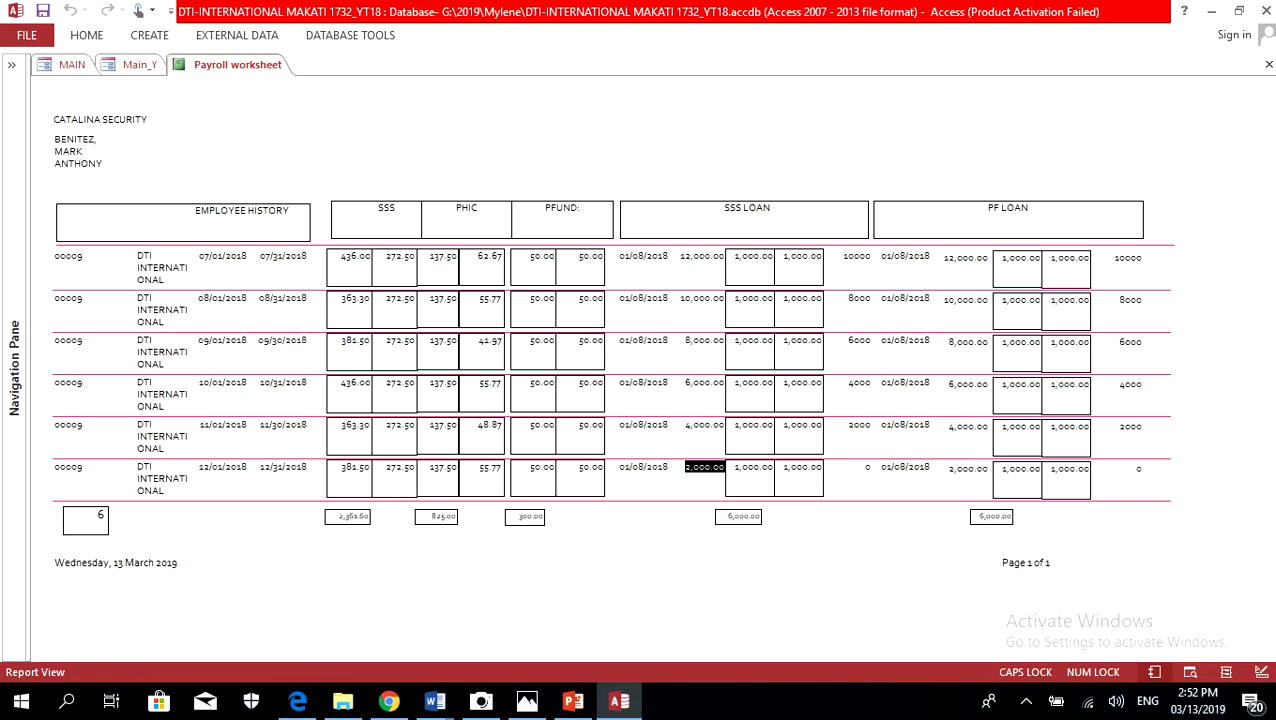
drag(863, 467, 870, 467)
Inspect the EXIT_LOANS report in Design View and close it.
click(86, 35)
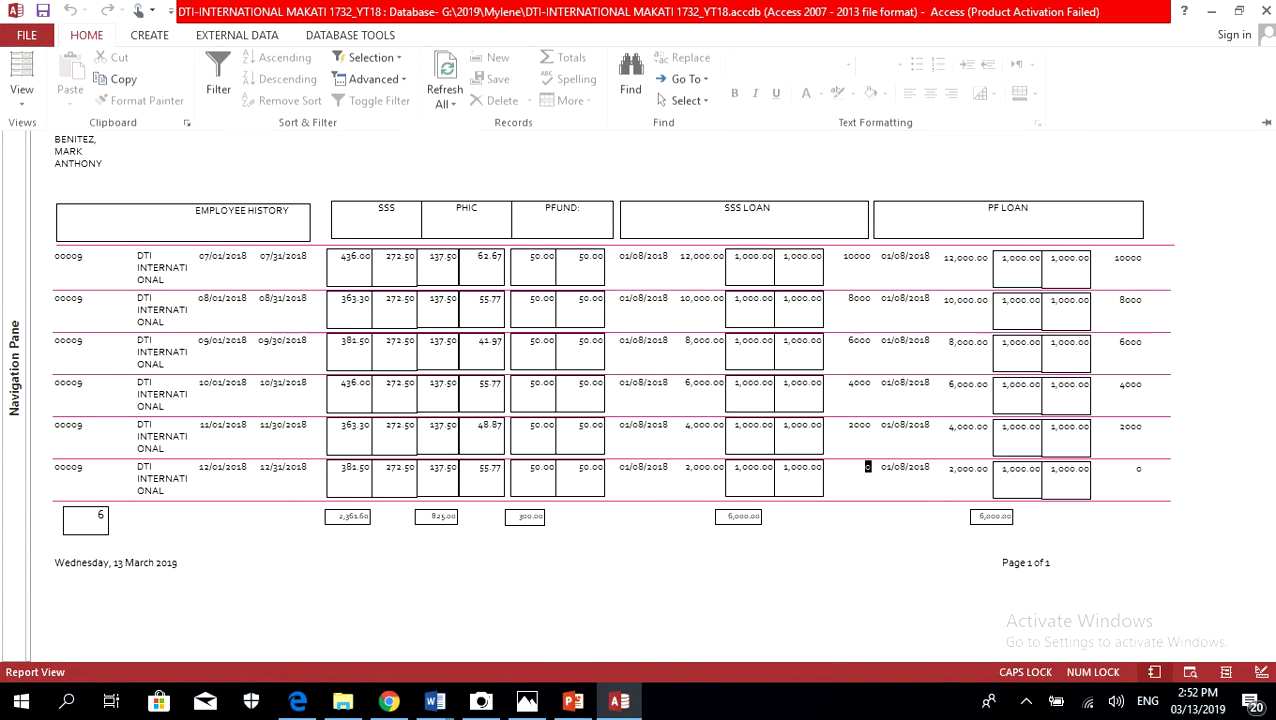
click(22, 100)
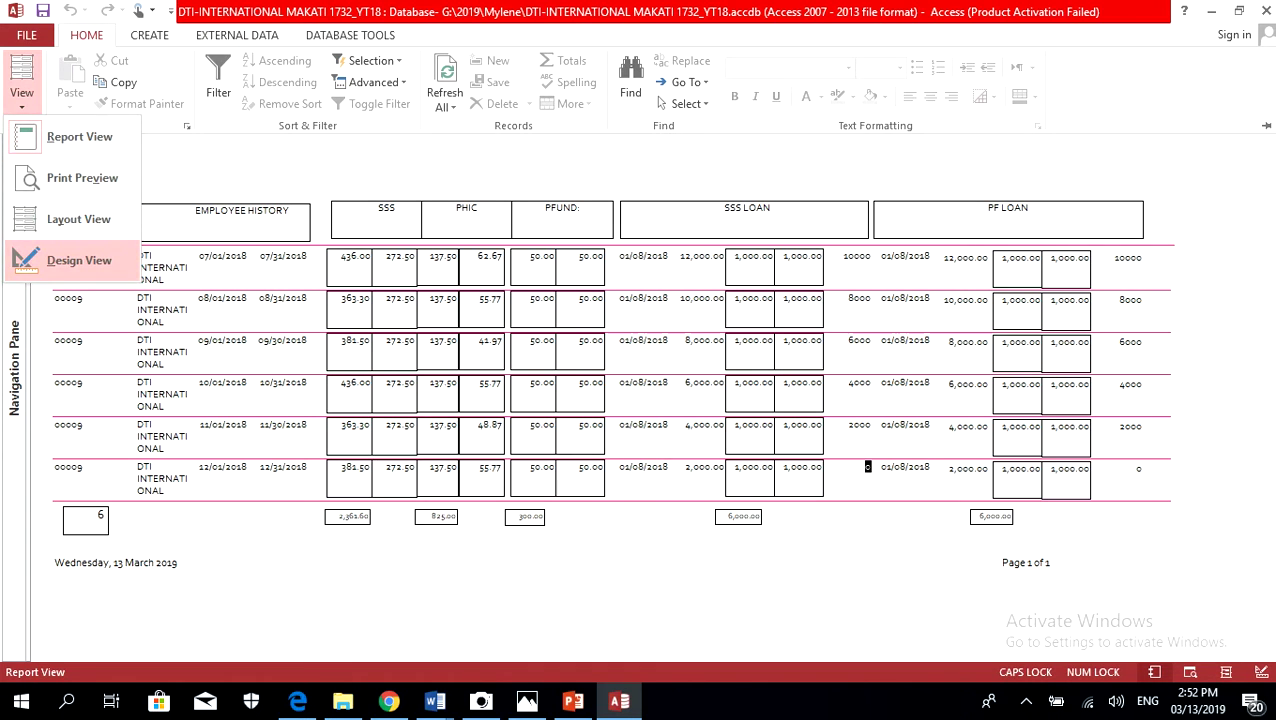
key(Escape)
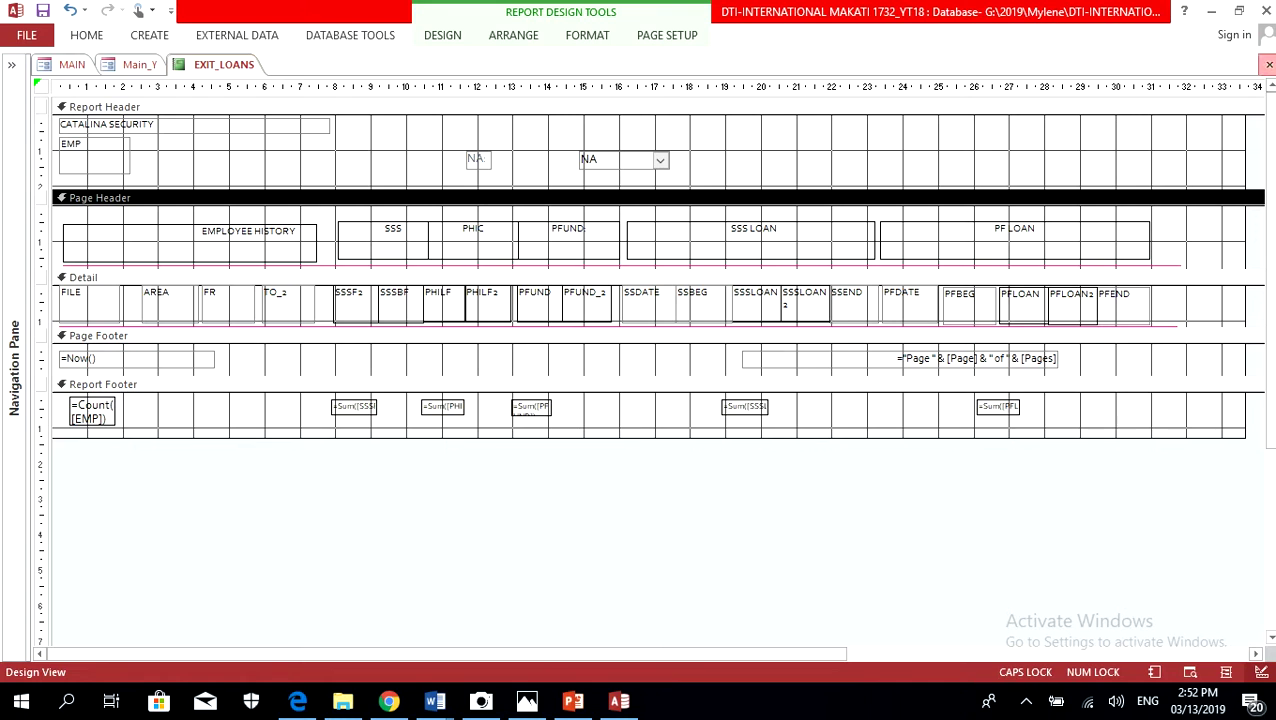
click(1268, 64)
click(569, 403)
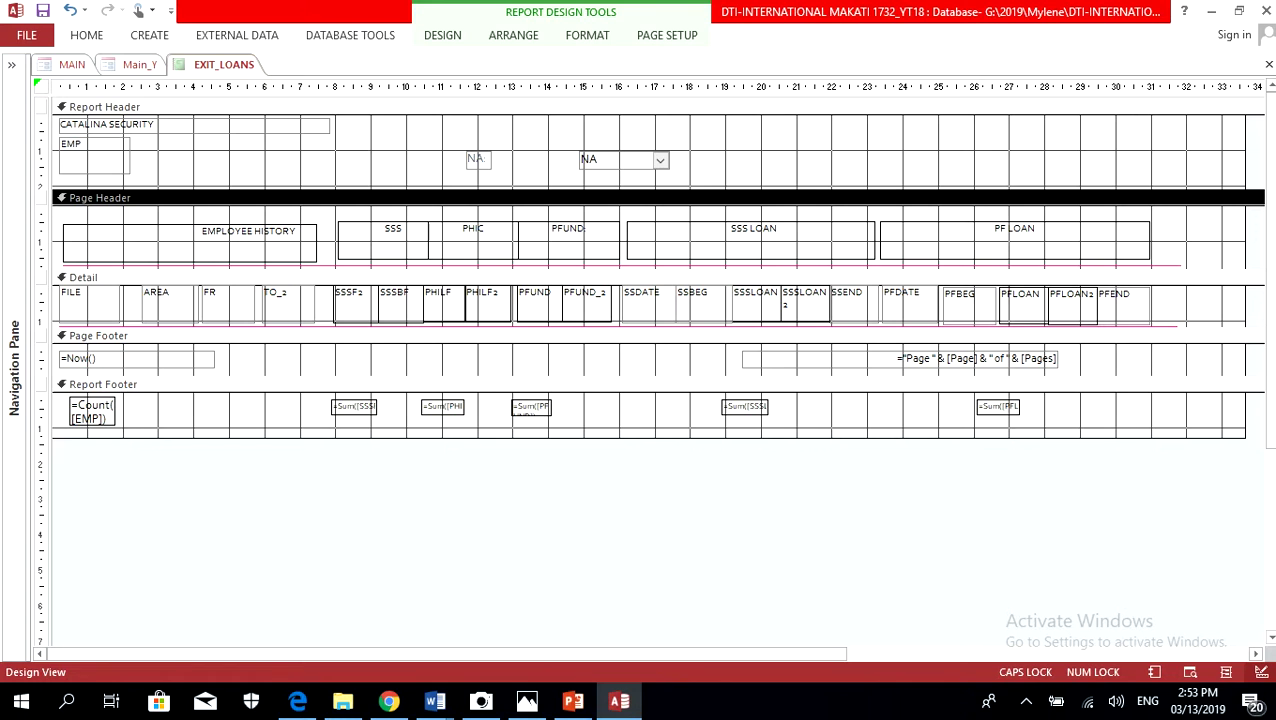
Return to the Access database and examine the period start dates in the reopened loans report, from July to December.
mouse_move(527, 701)
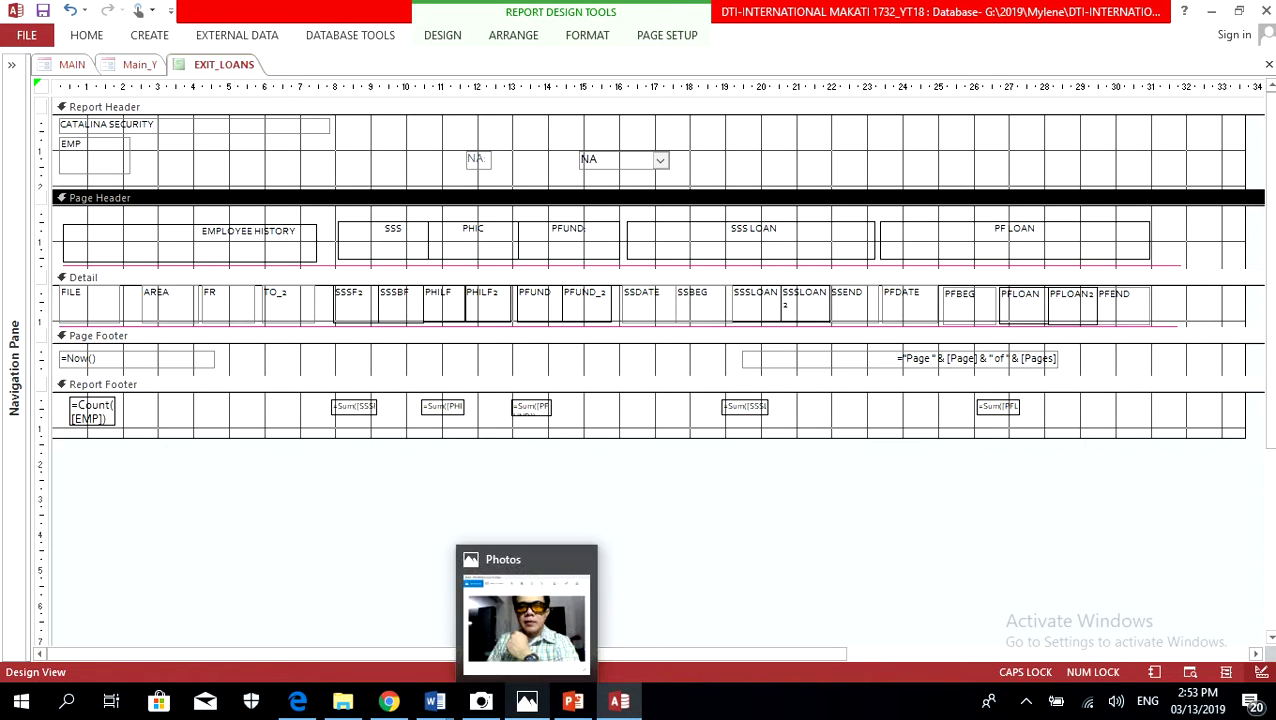
mouse_move(573, 701)
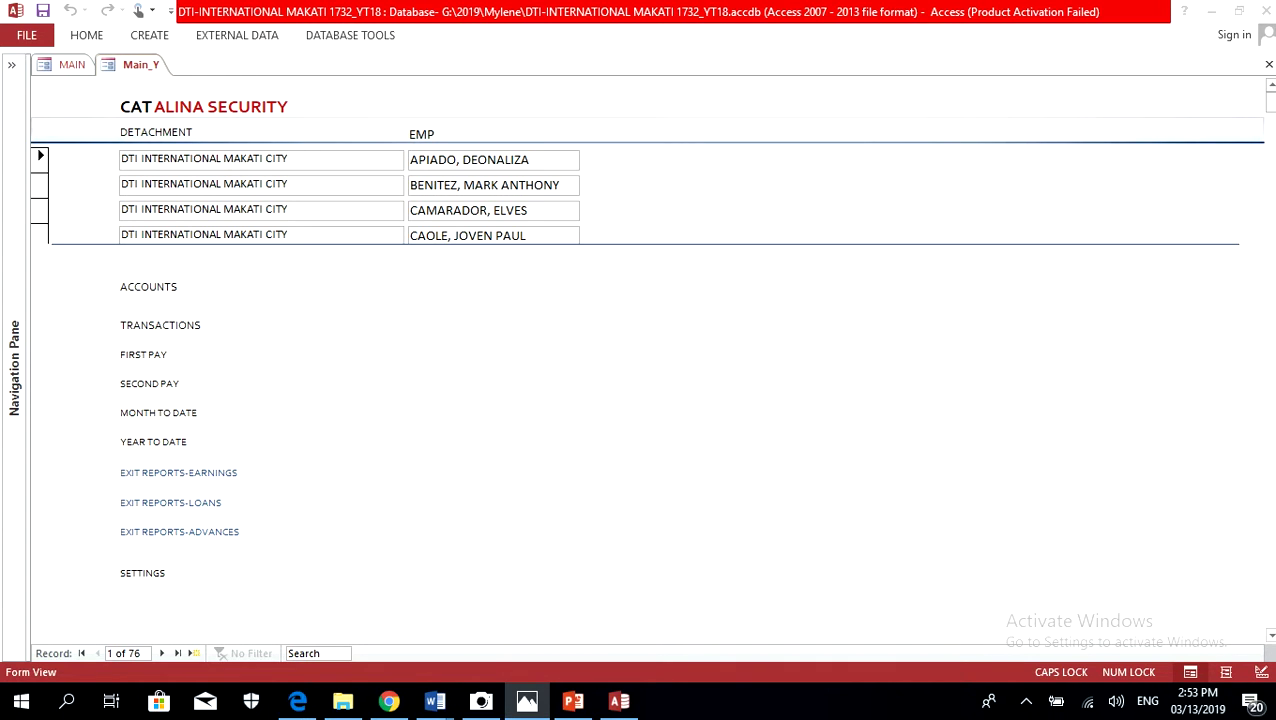
key(alt+Tab)
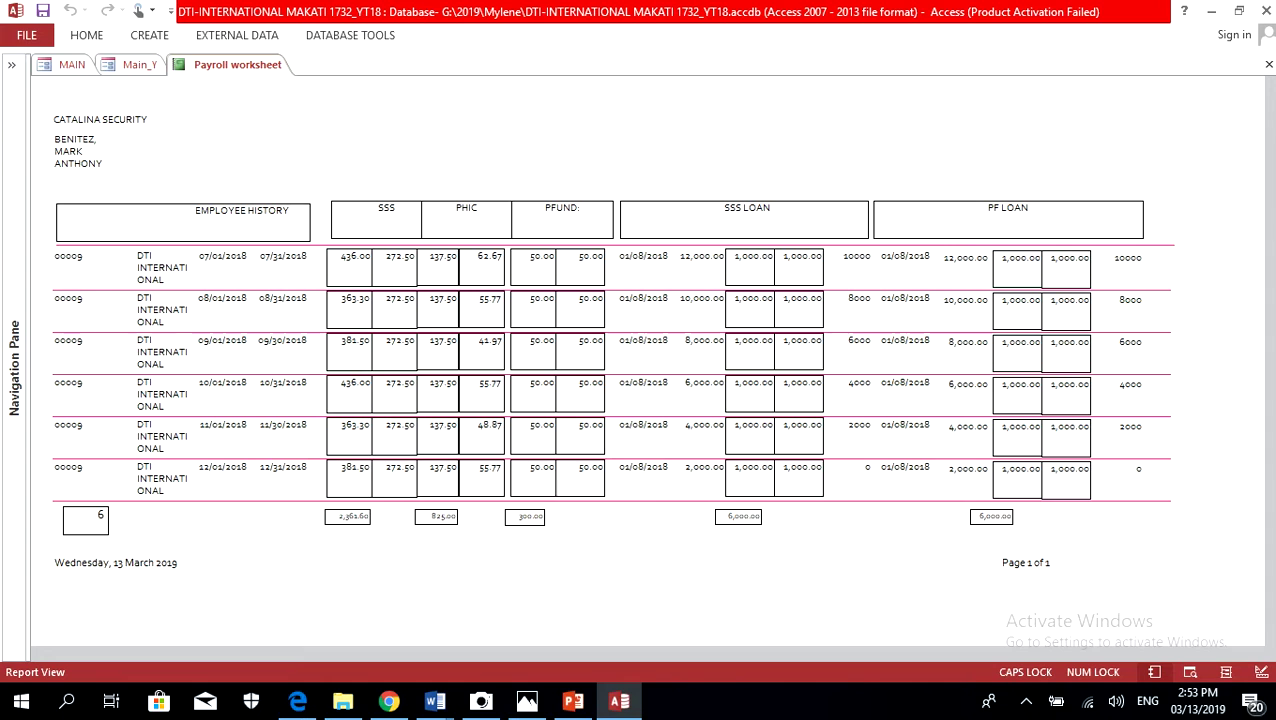
drag(199, 467, 248, 467)
drag(199, 256, 248, 256)
drag(248, 467, 199, 467)
Show the report in Layout View and review the sort options for the period start date column.
click(87, 35)
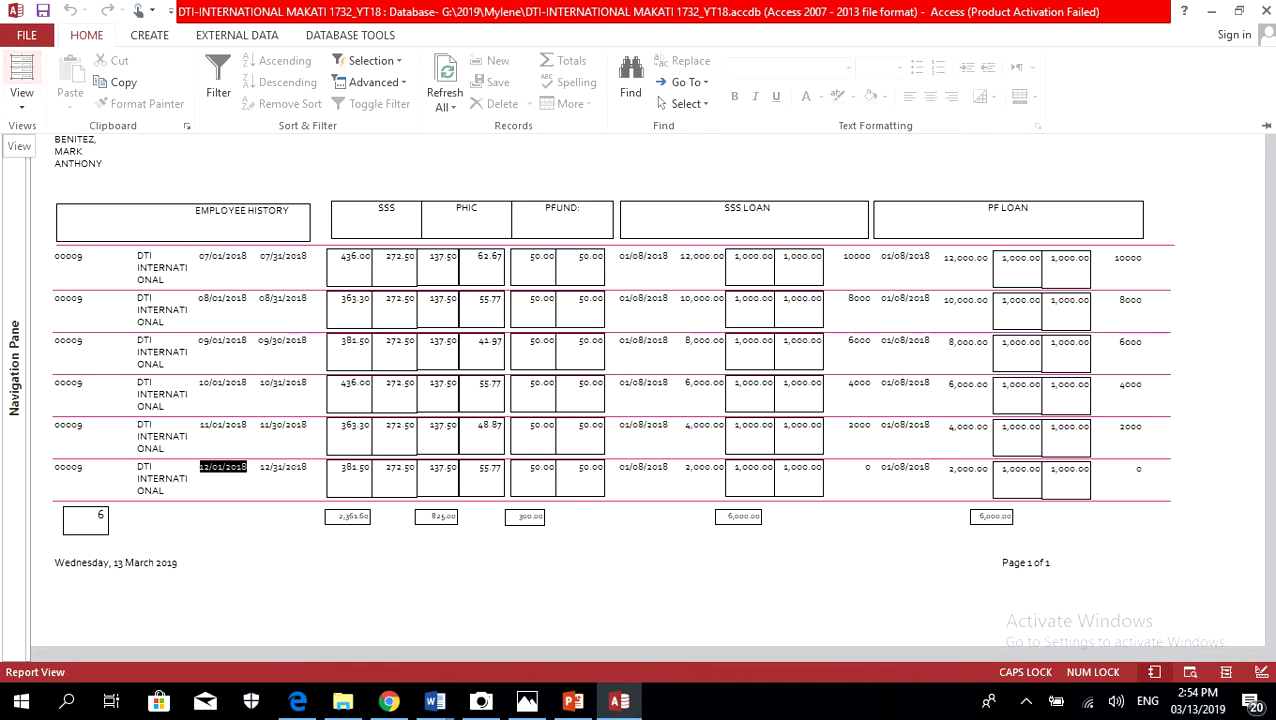
click(21, 72)
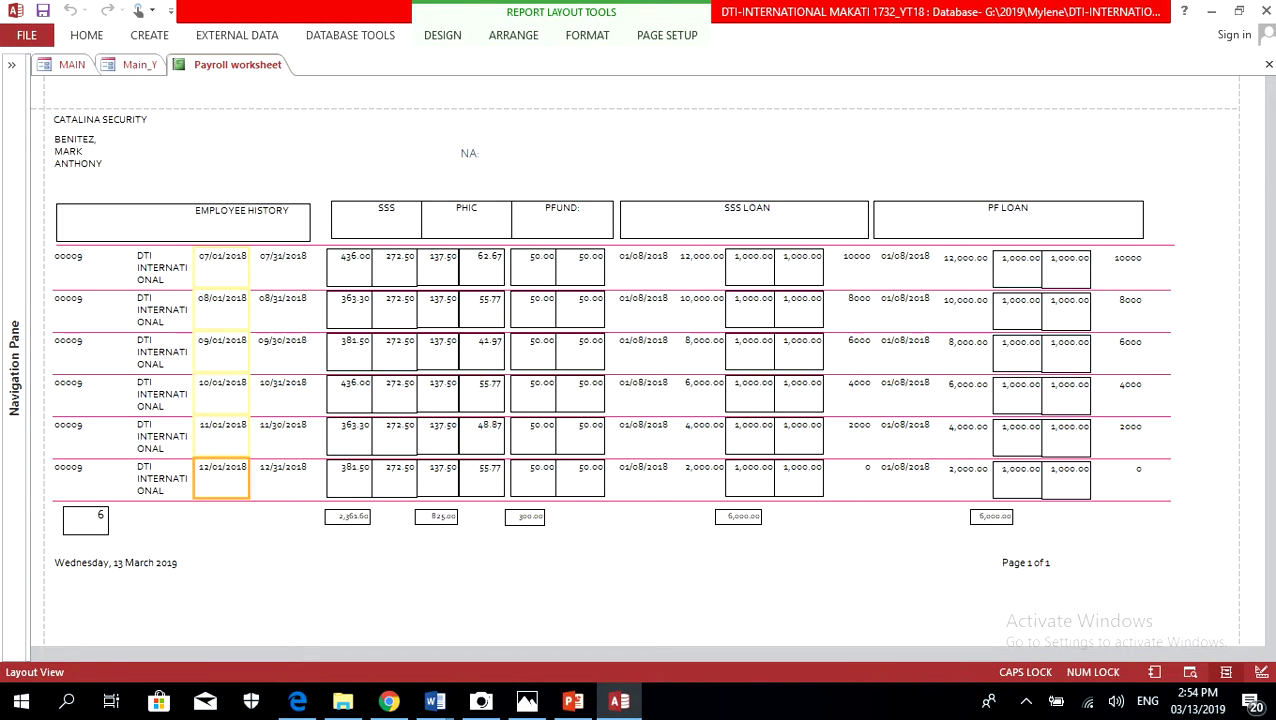
click(221, 267)
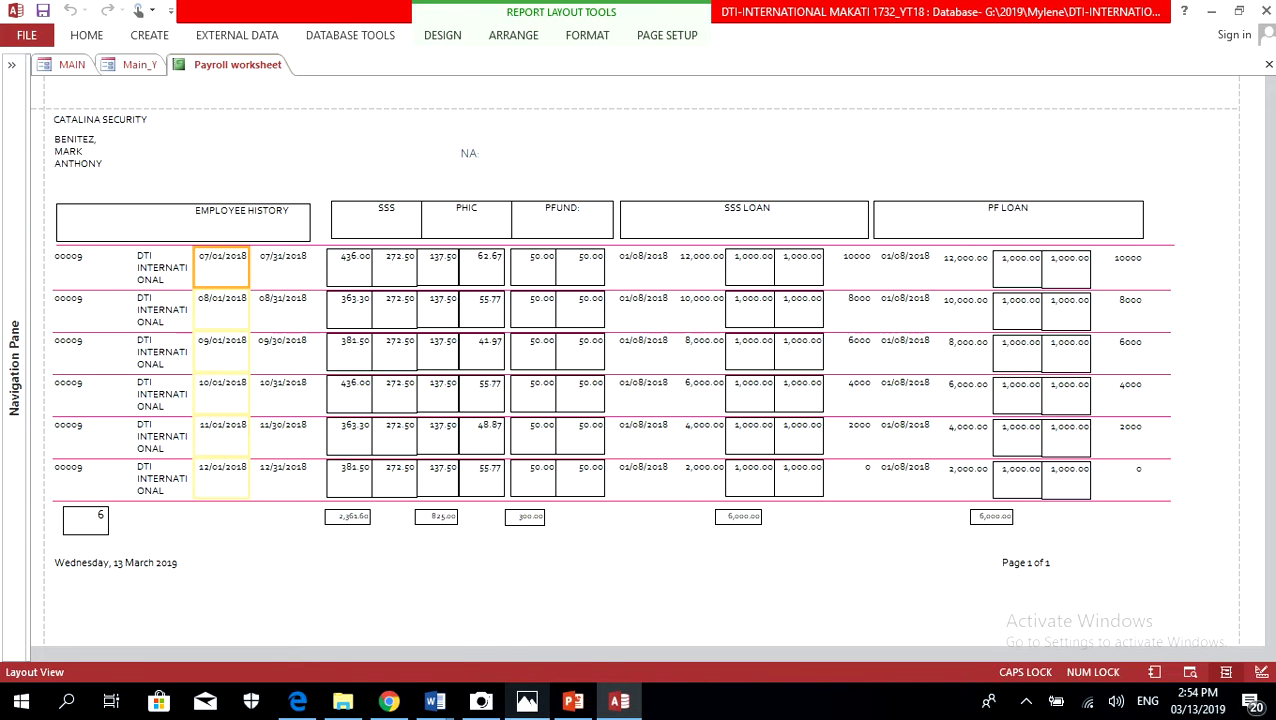
mouse_move(527, 701)
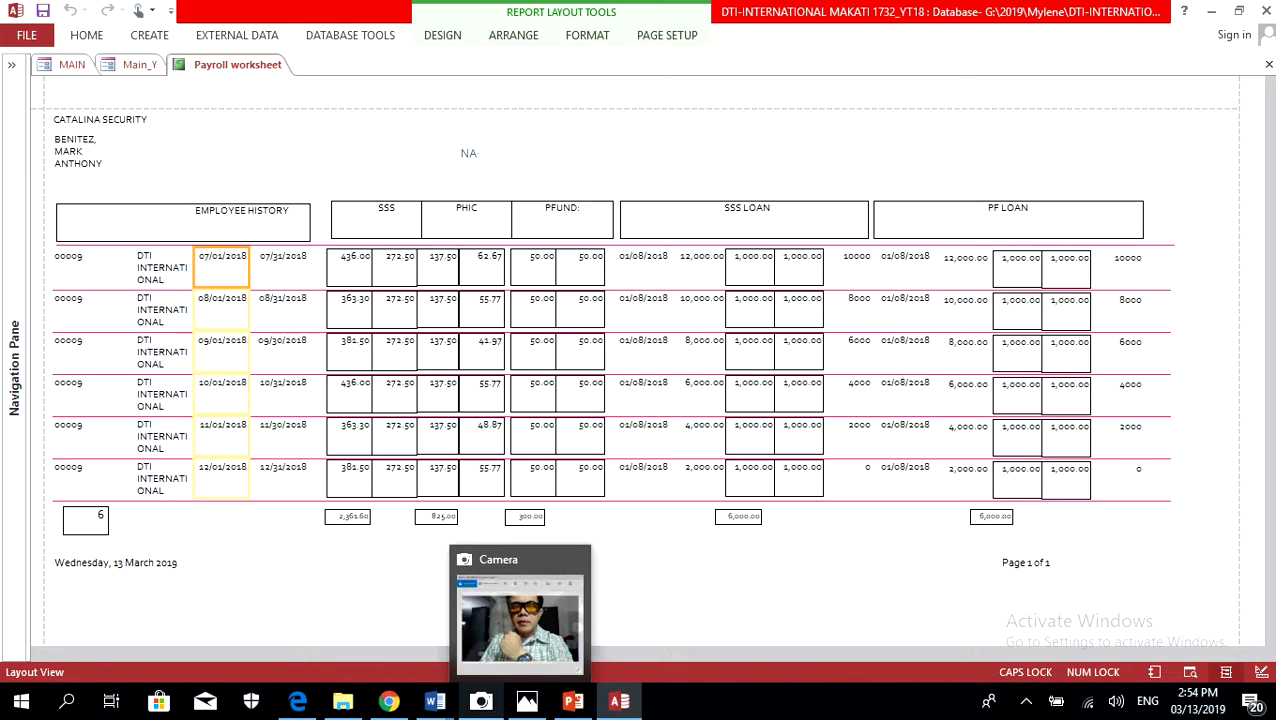
key(Menu)
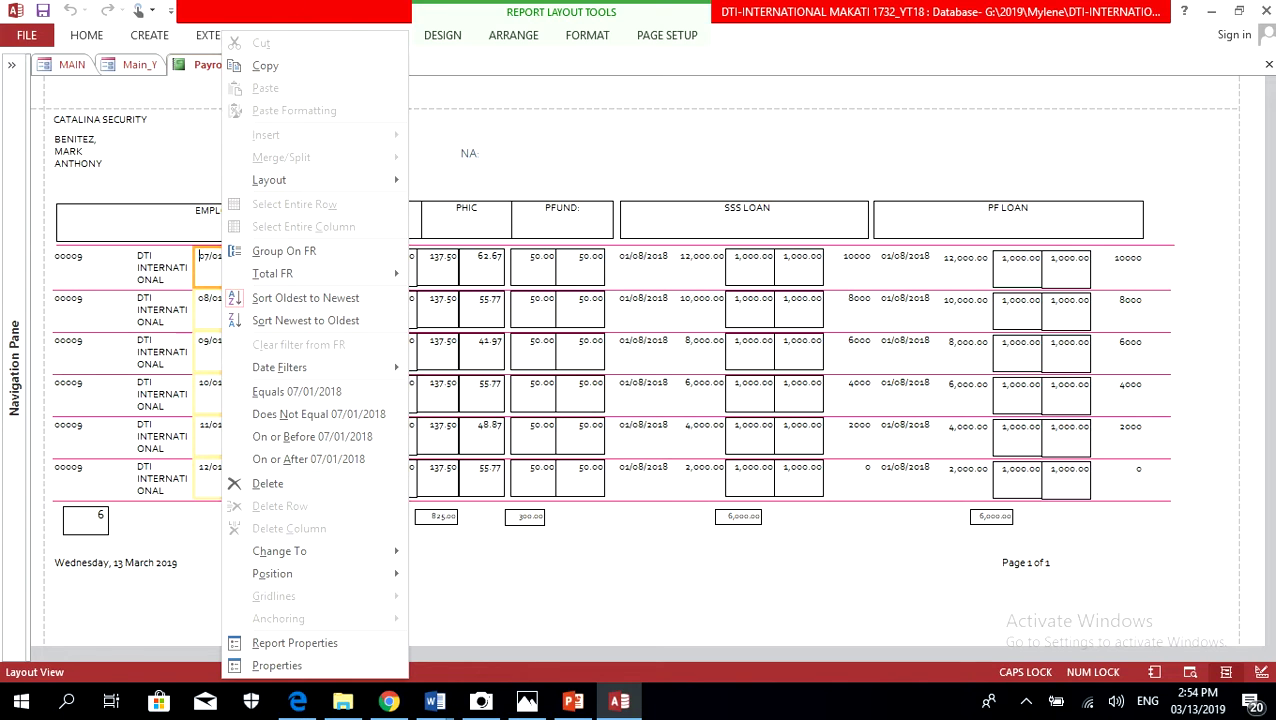
key(Escape)
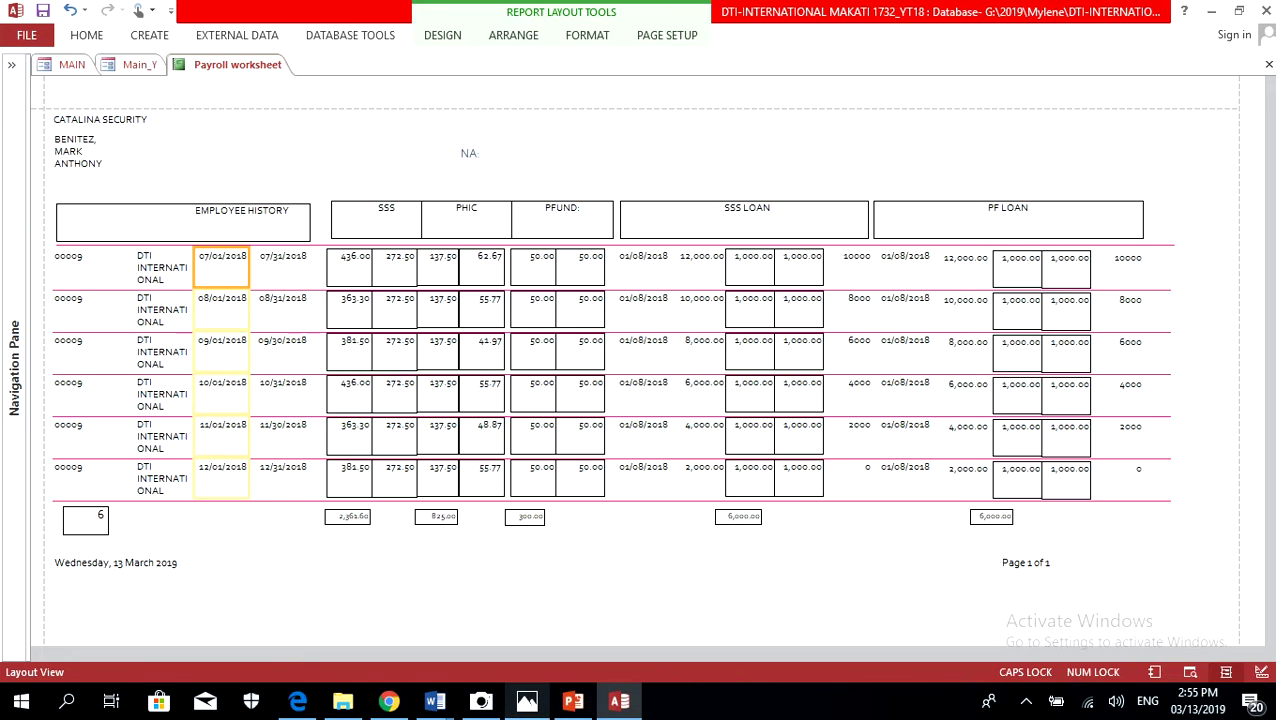
Minimize the Access window and switch to the Camera app's live view.
click(481, 701)
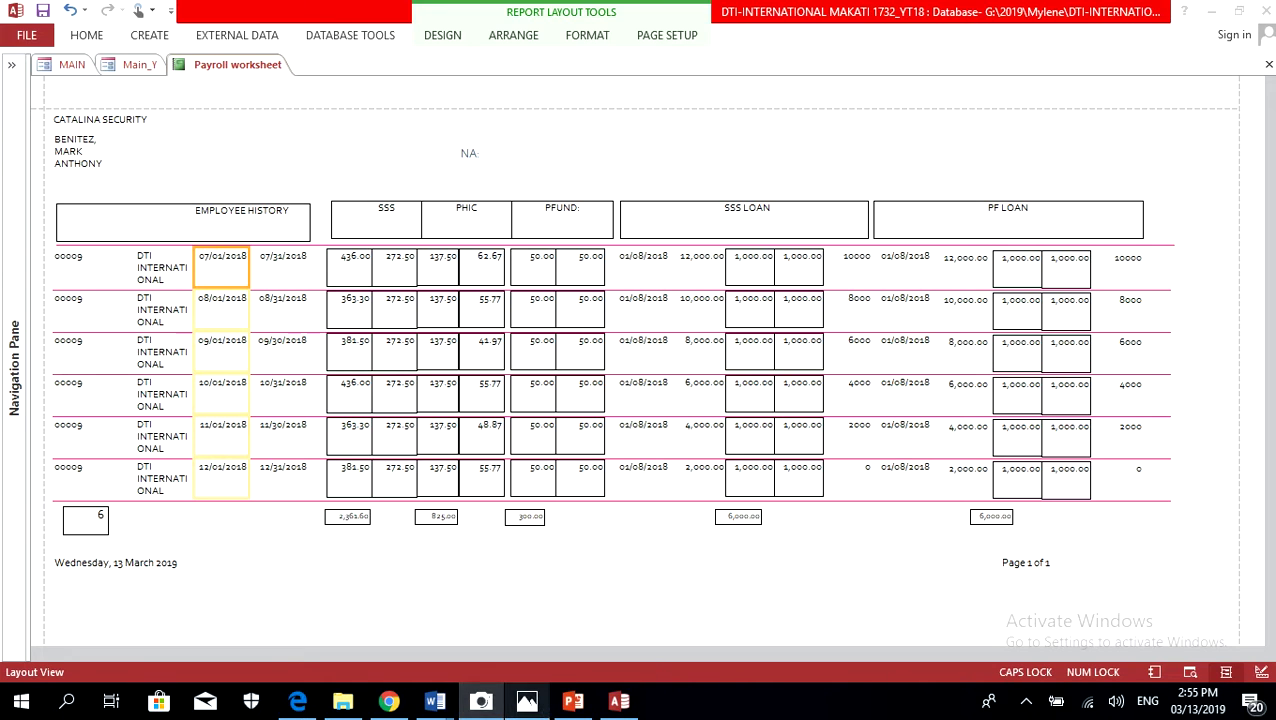
click(527, 701)
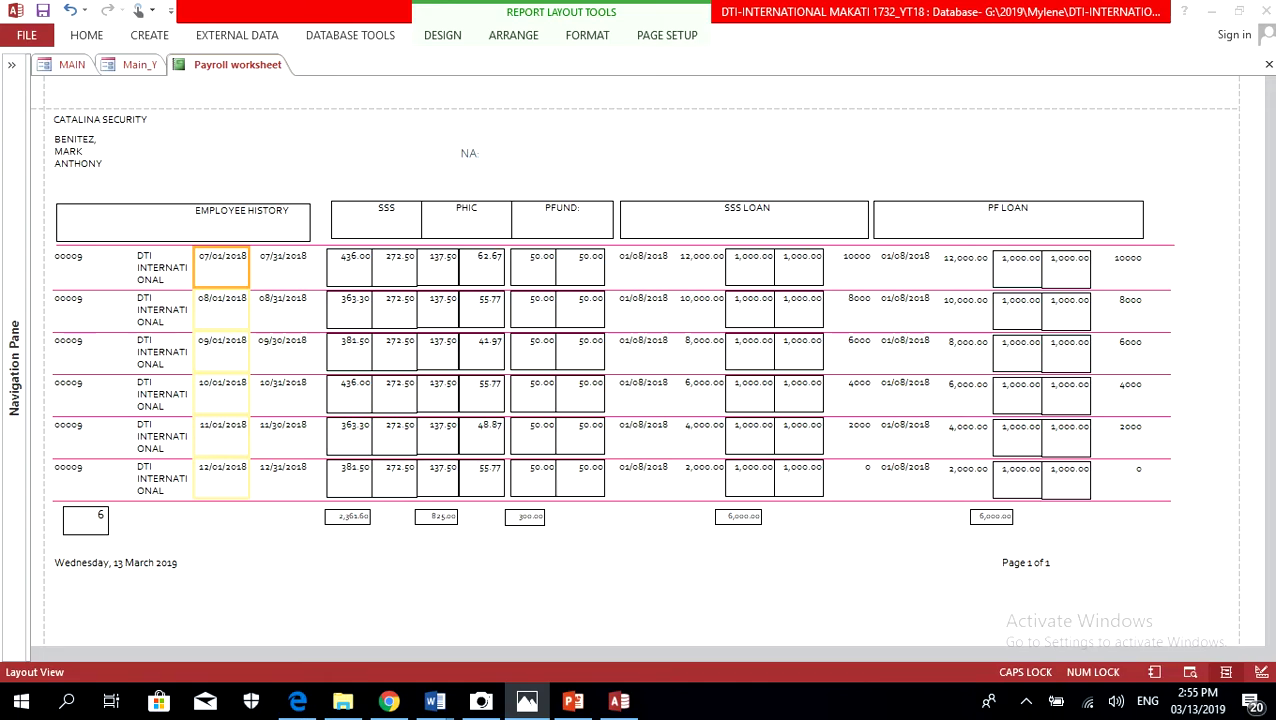
click(1212, 11)
click(1212, 11)
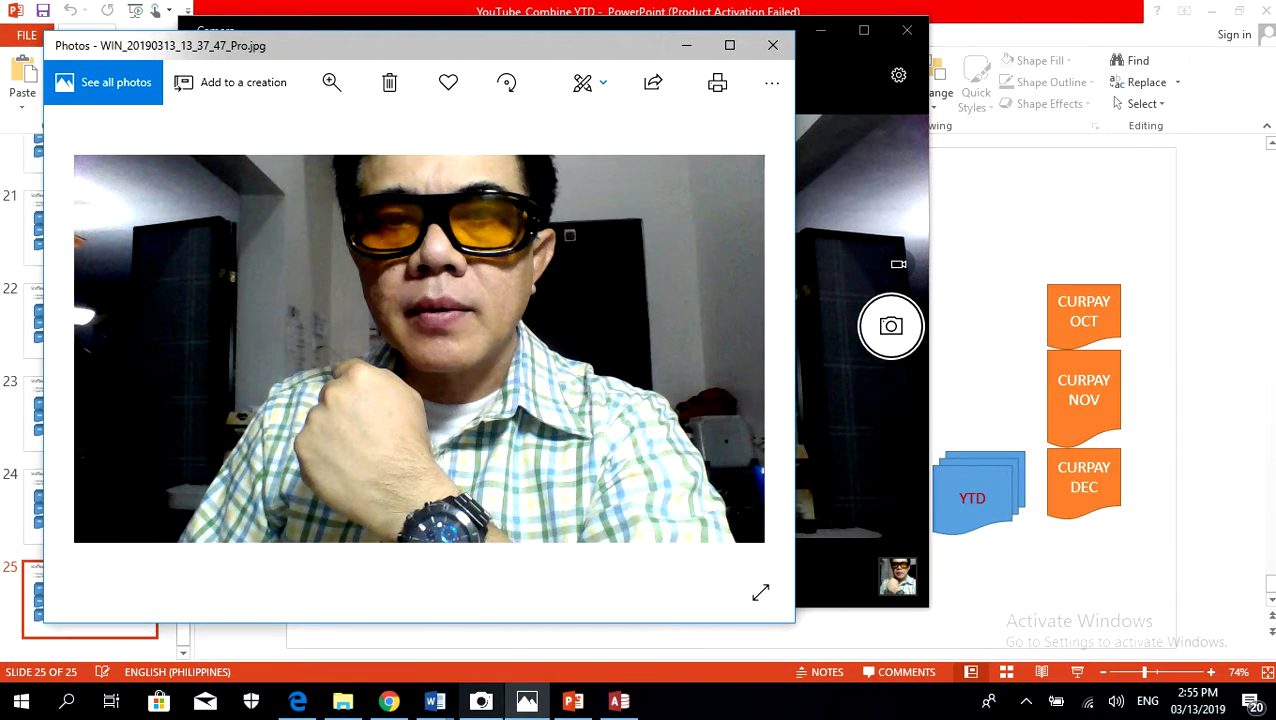
click(481, 701)
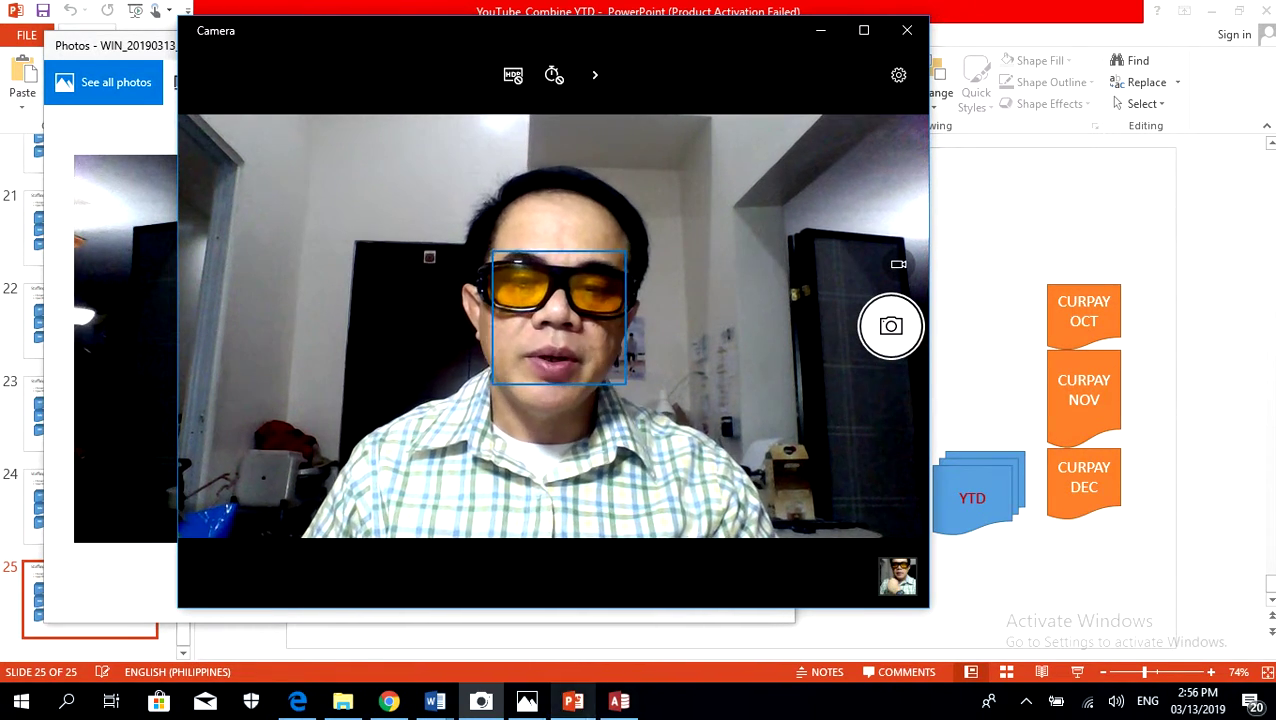
key(alt+Tab)
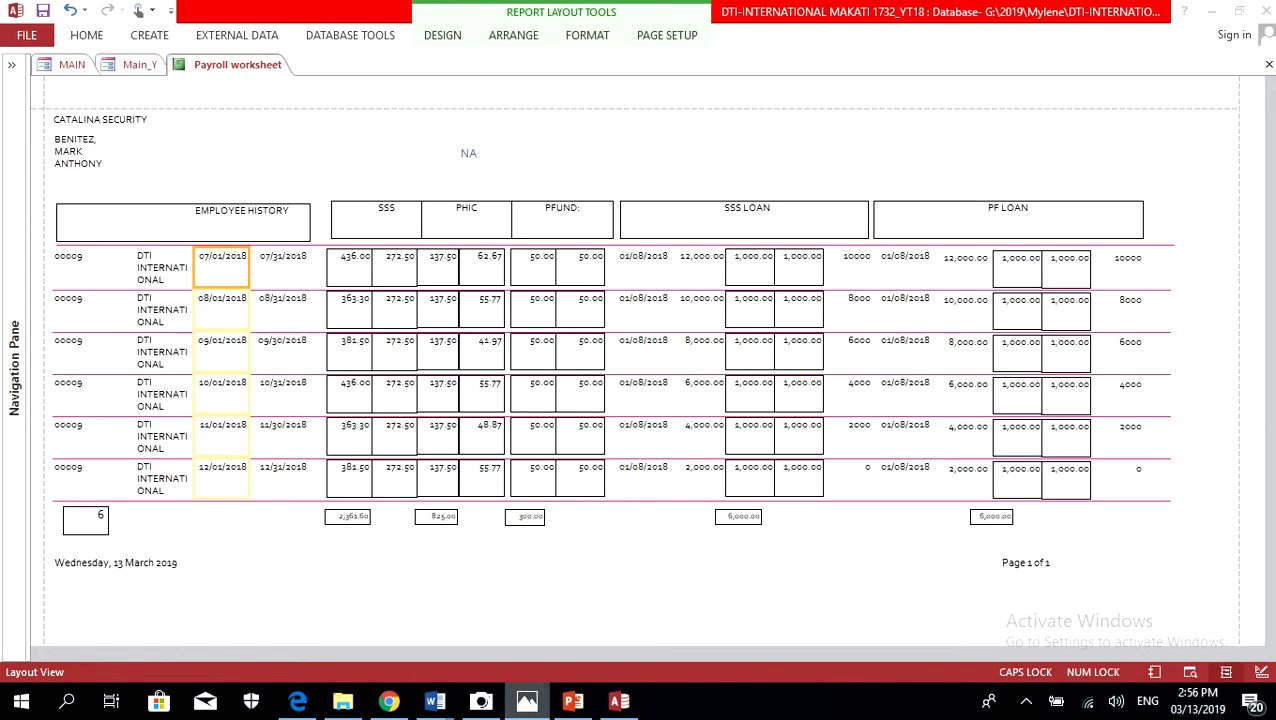
click(1212, 11)
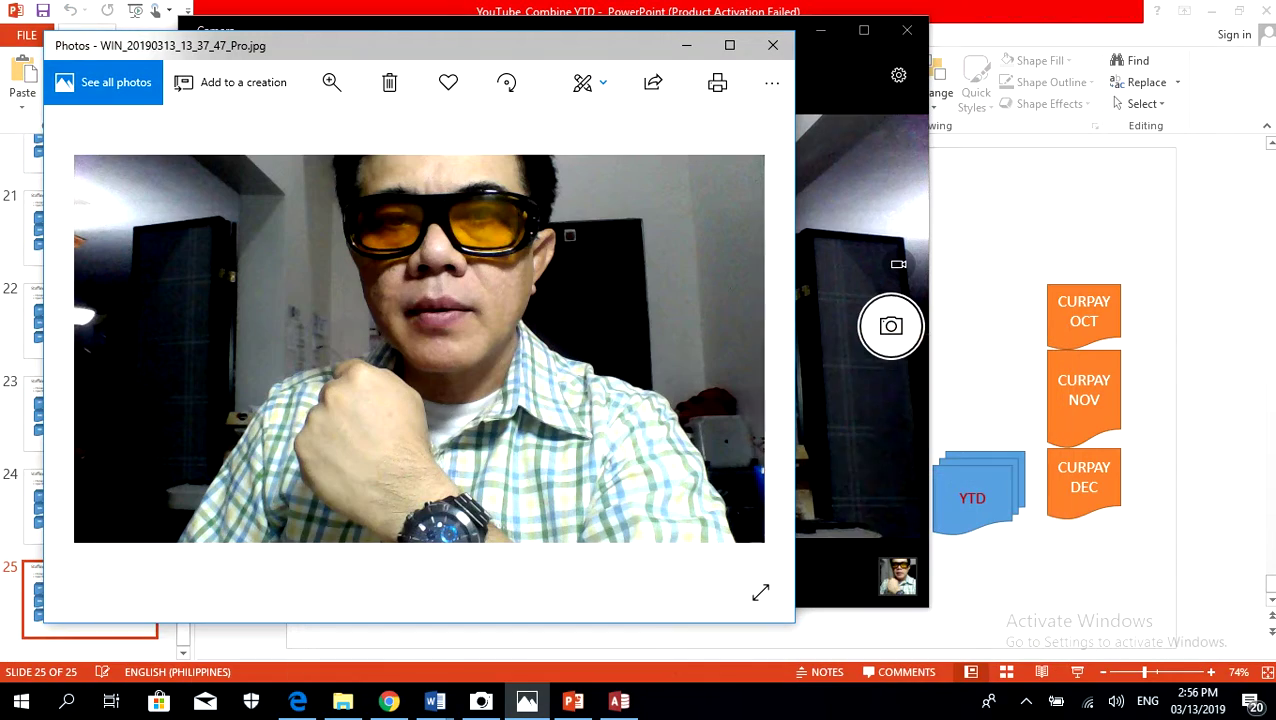
click(481, 701)
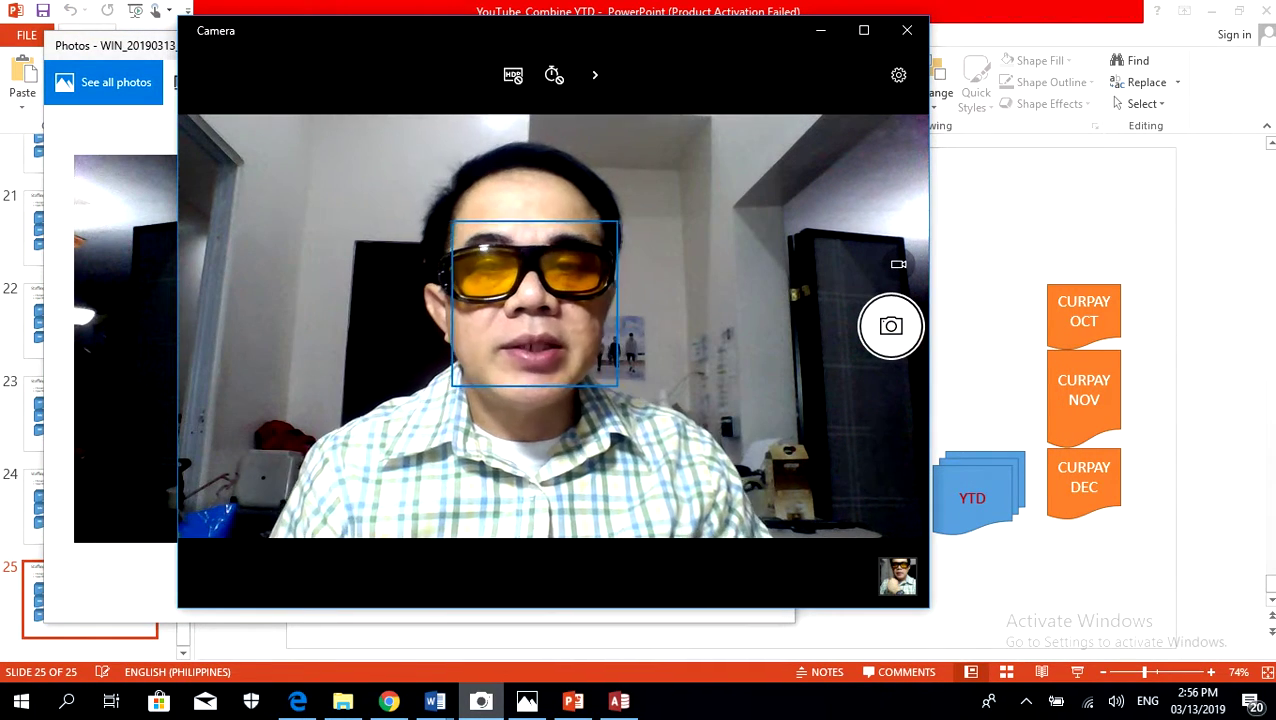